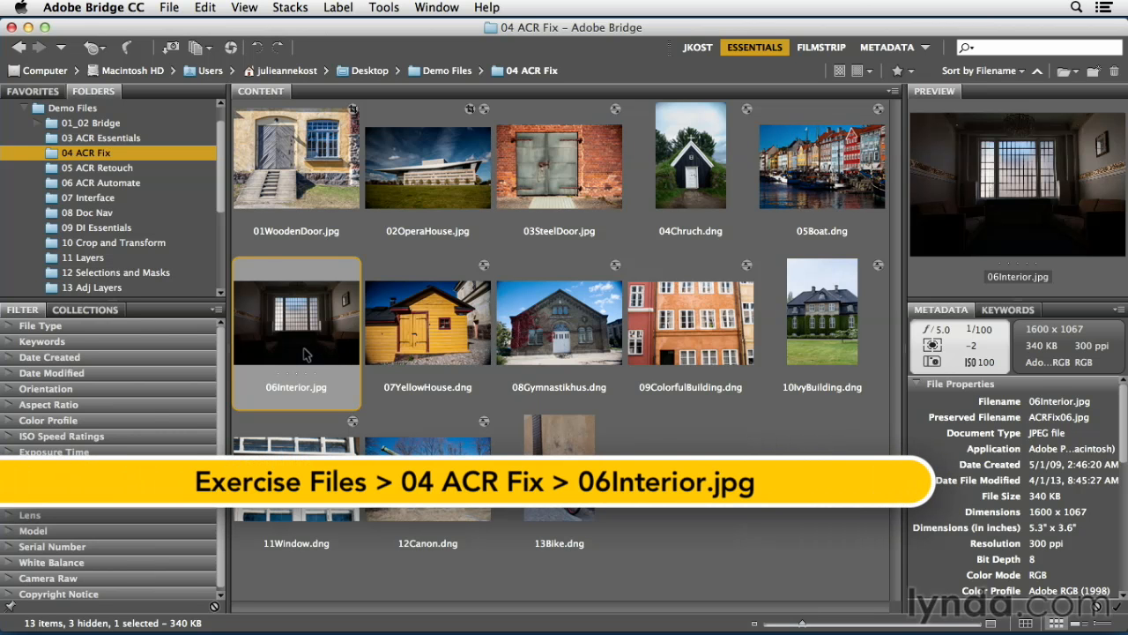
- Open 06Interior.jpg in Camera Raw and enable lens profile corrections
key(super+r)
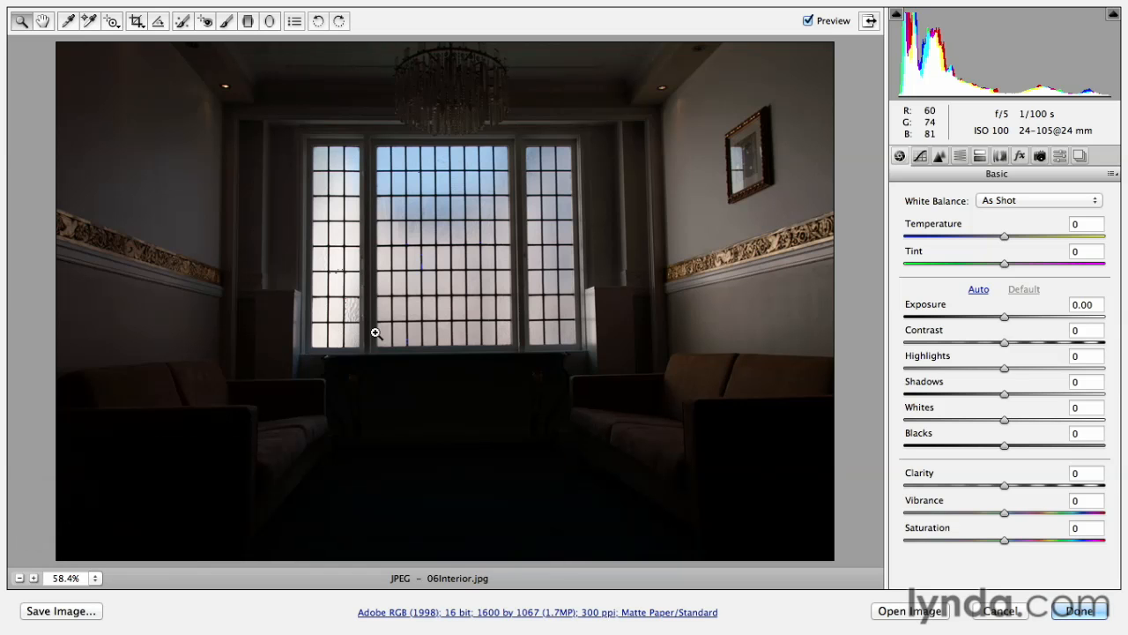
click(997, 157)
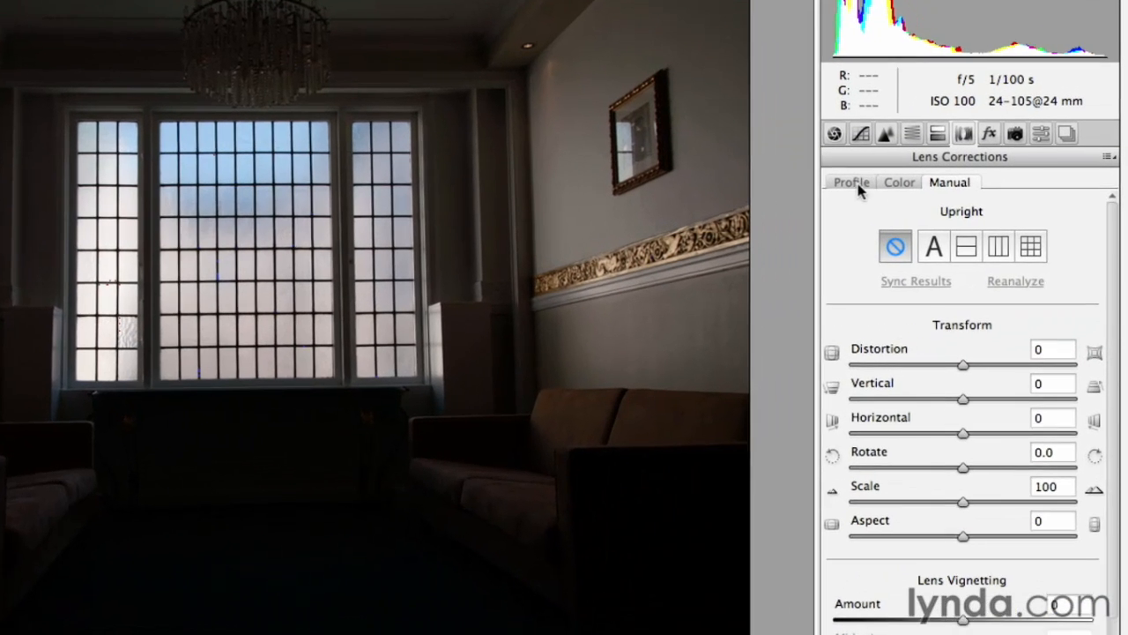
click(852, 182)
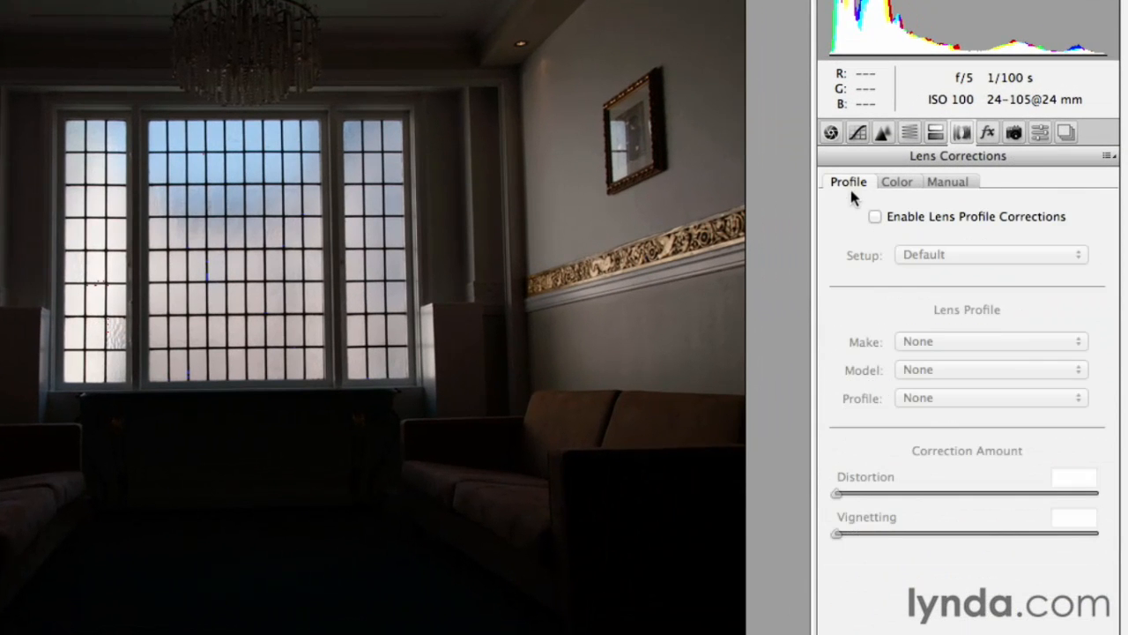
click(874, 217)
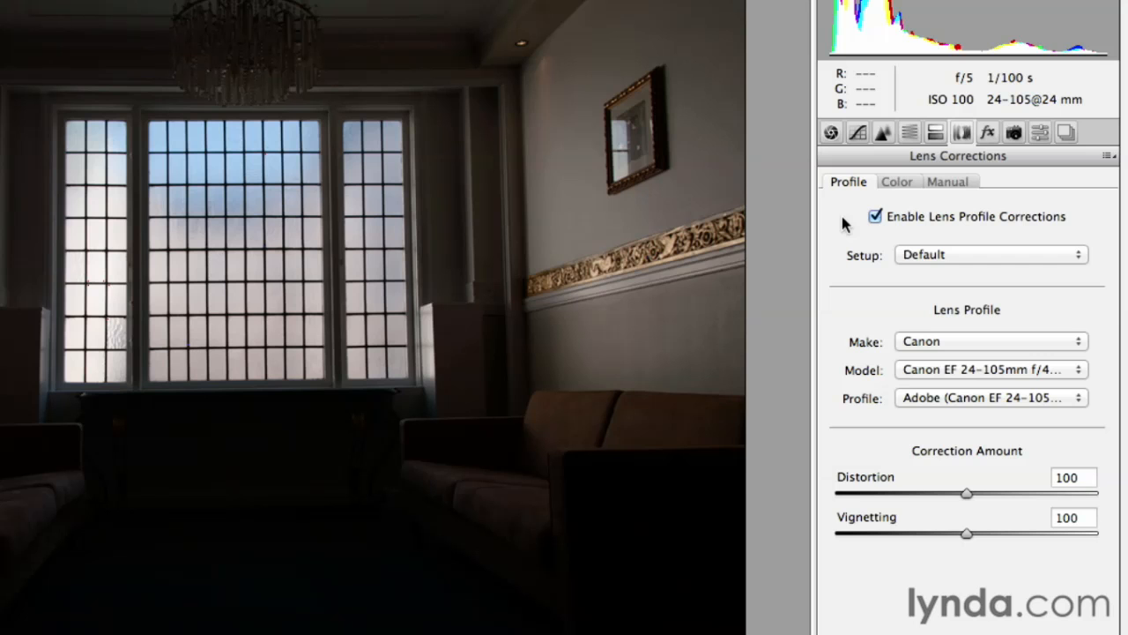
- Turn on chromatic aberration removal and apply the full Upright perspective correction to the interior photo
click(908, 183)
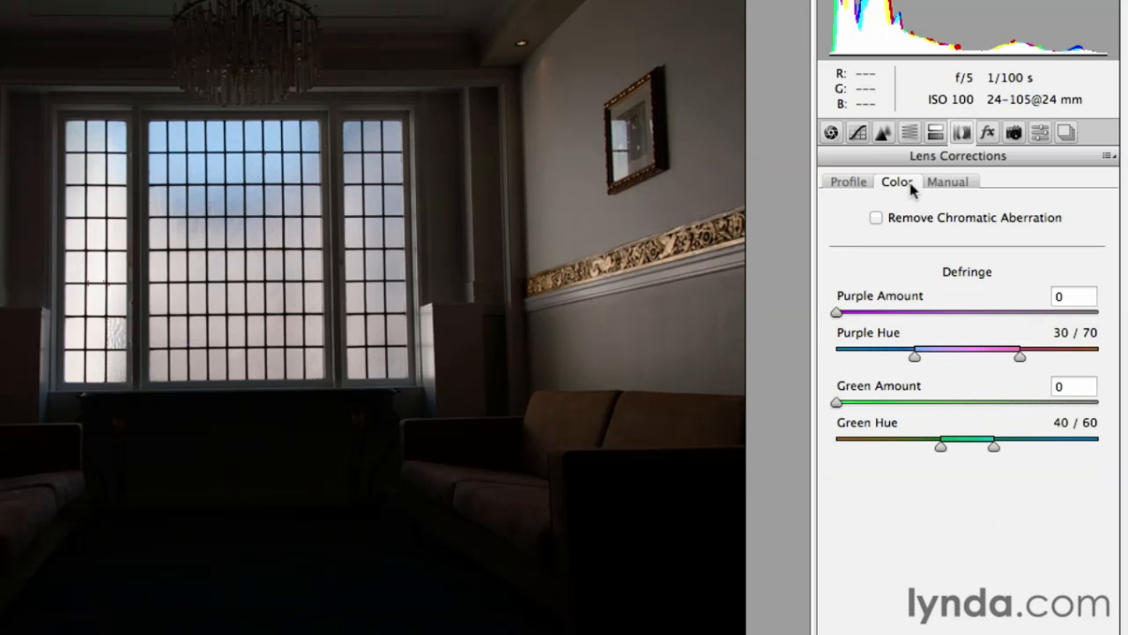
click(876, 218)
click(962, 185)
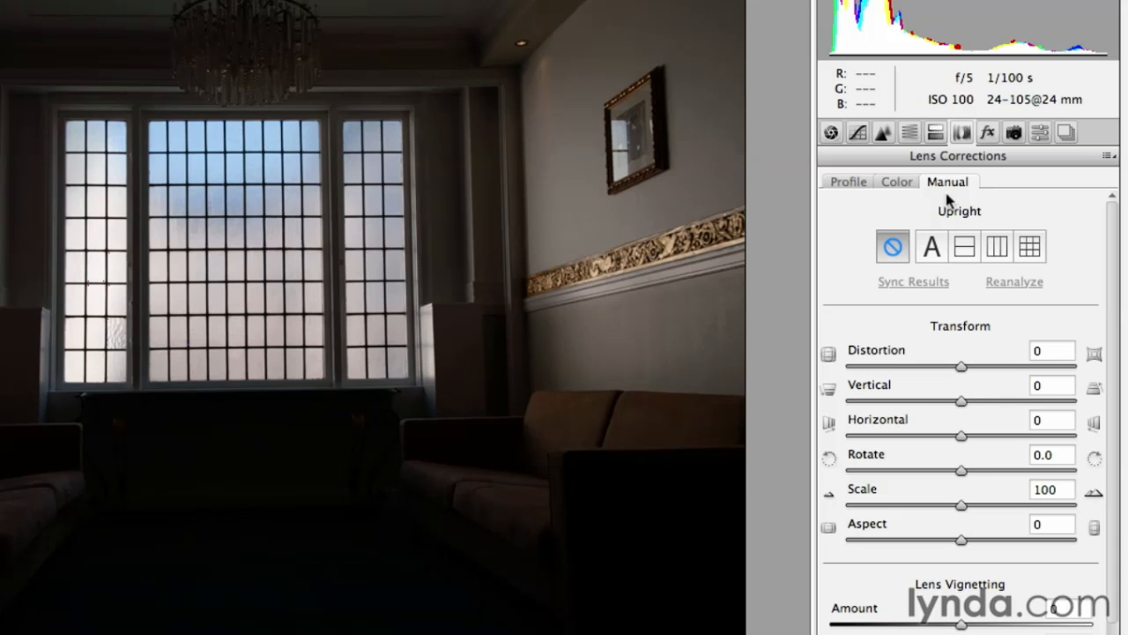
click(1030, 248)
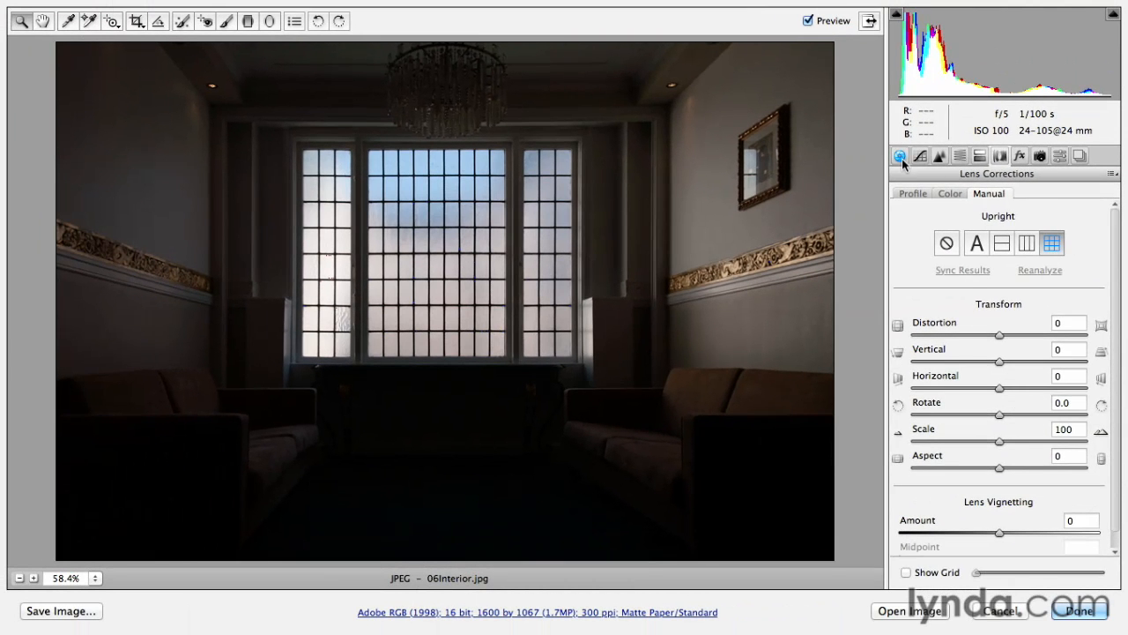
- Apply automatic tone adjustments, check the highlight clipping warning on the windows, and set Whites to -5
click(900, 156)
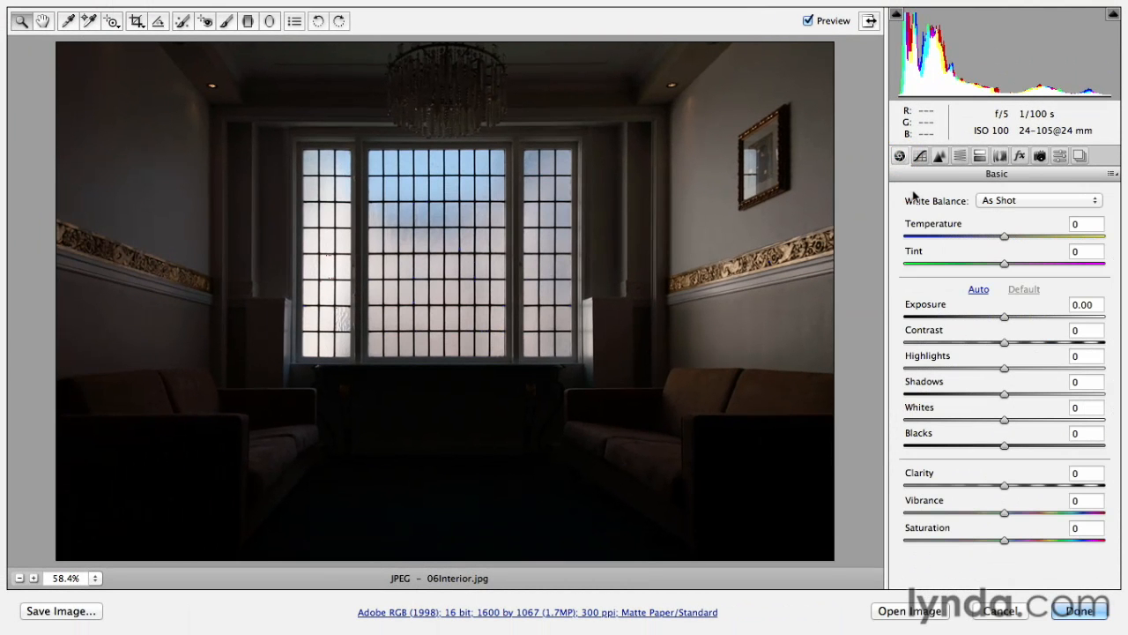
click(978, 291)
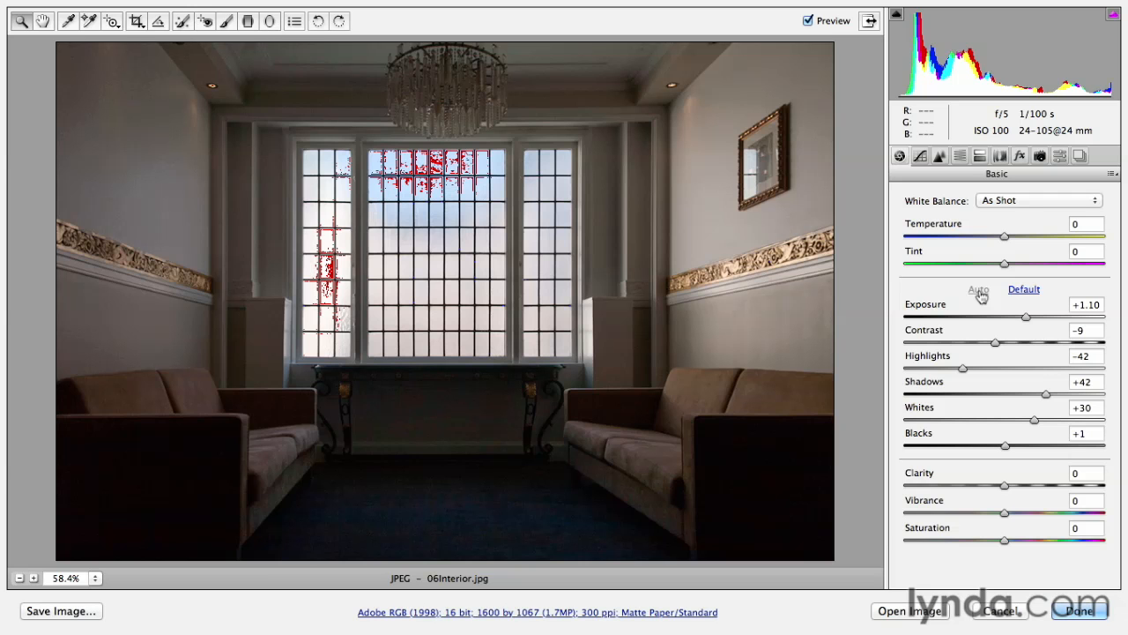
key(o)
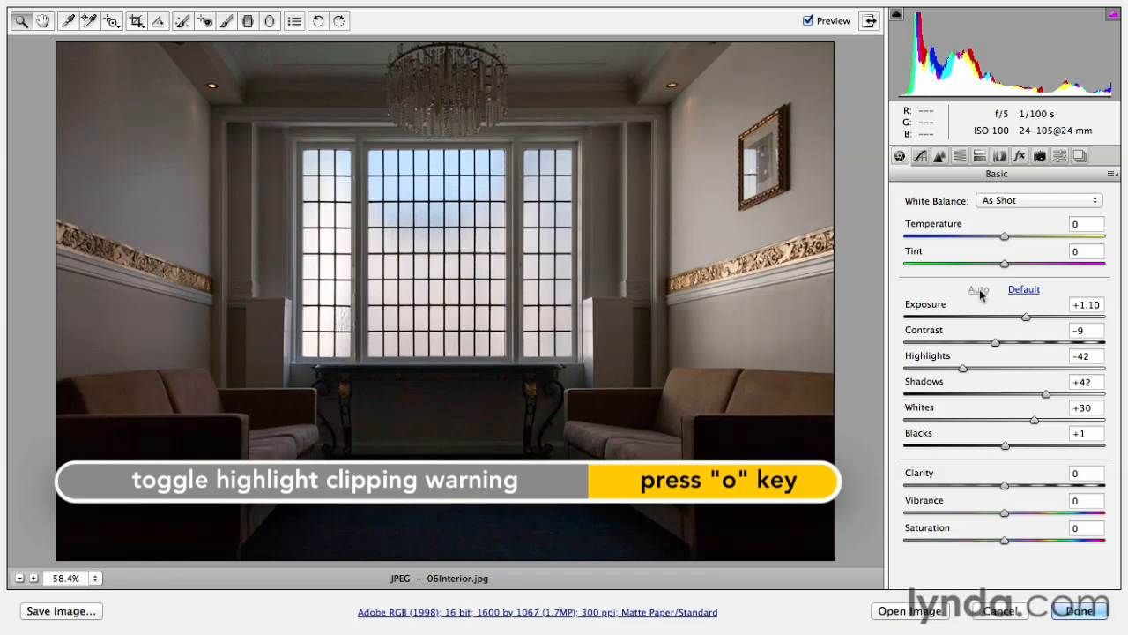
key(o)
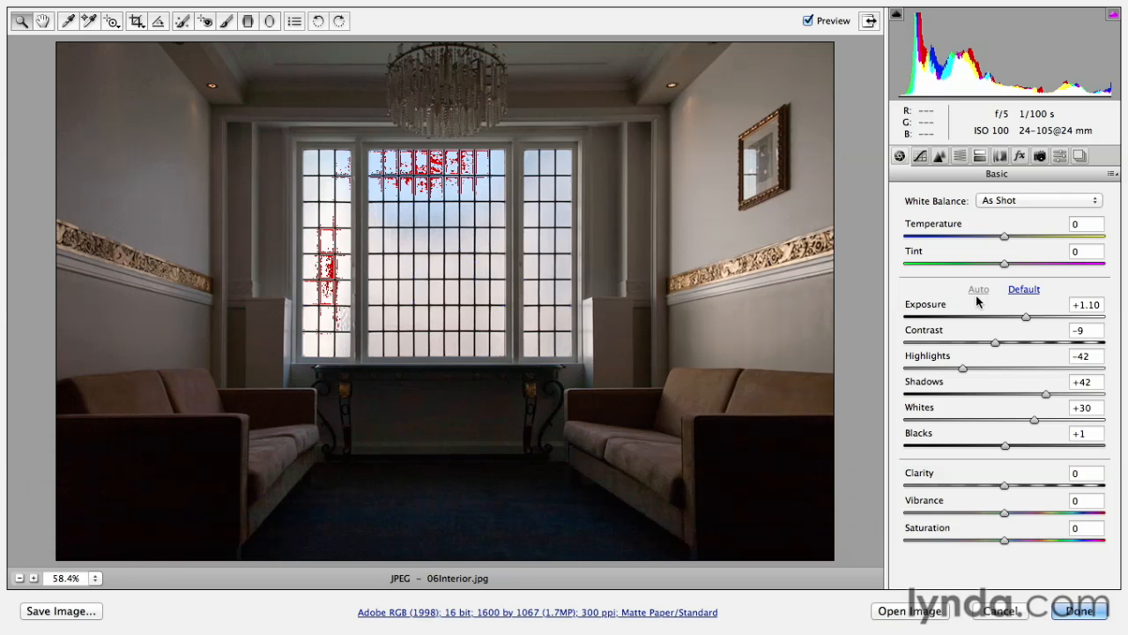
drag(1035, 426, 1000, 424)
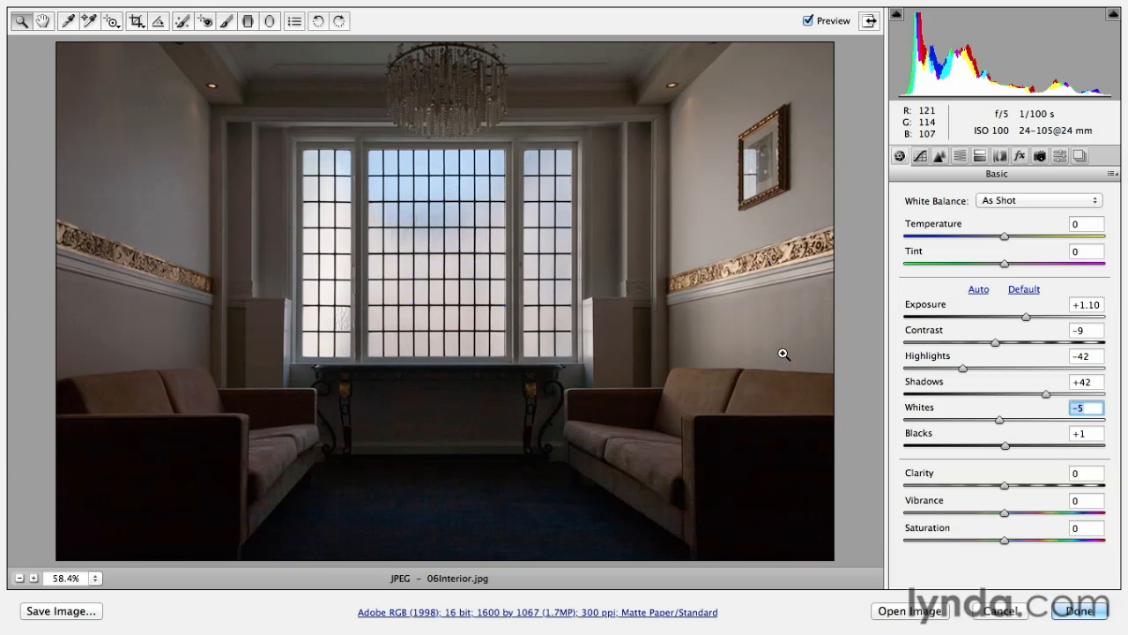
- View the dark carpet area at 100% and set the Color noise reduction to 38
click(939, 156)
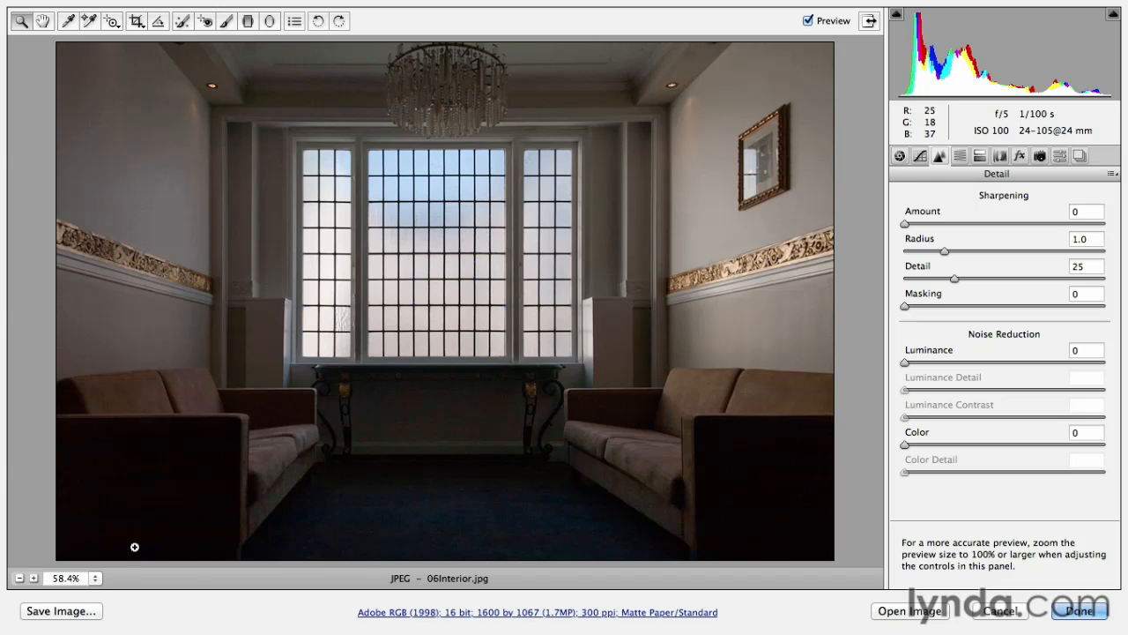
click(95, 579)
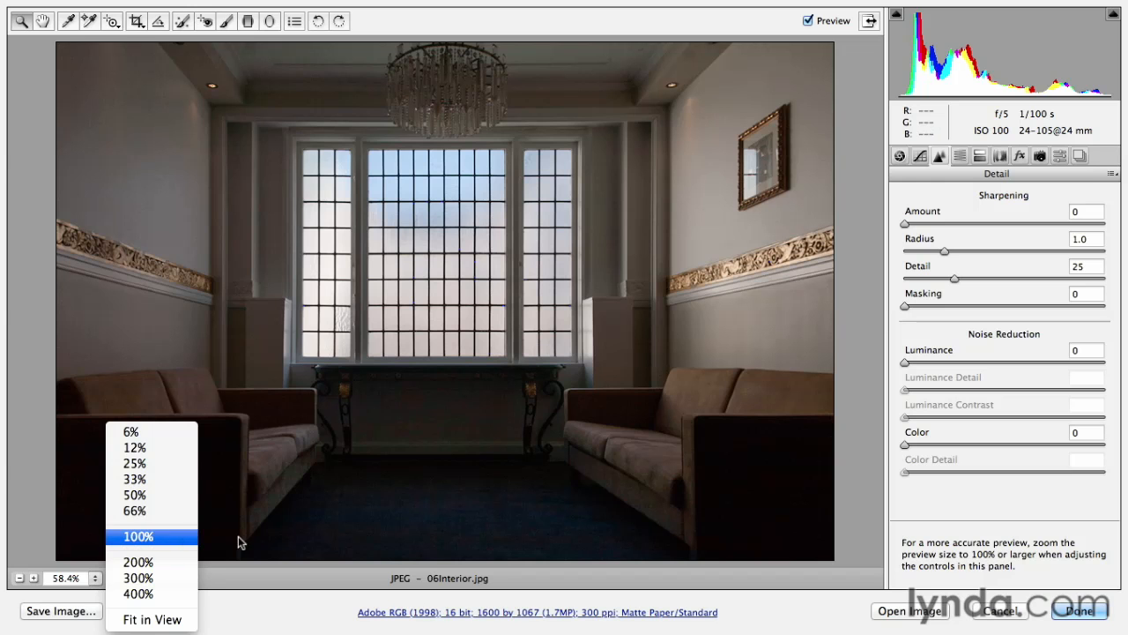
click(317, 537)
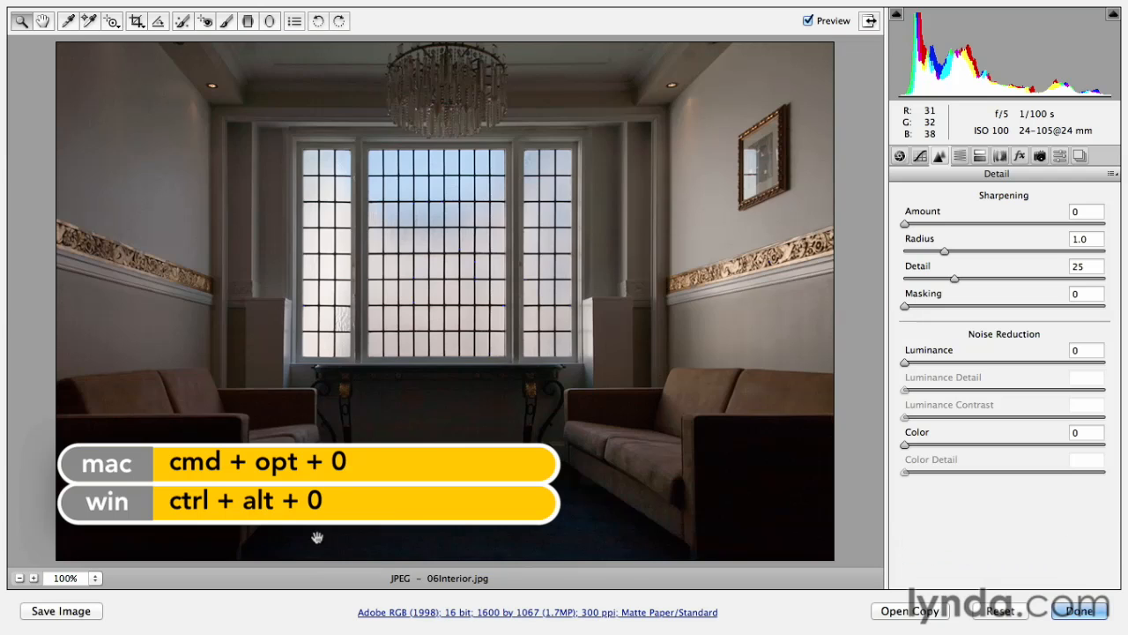
key(super+alt+0)
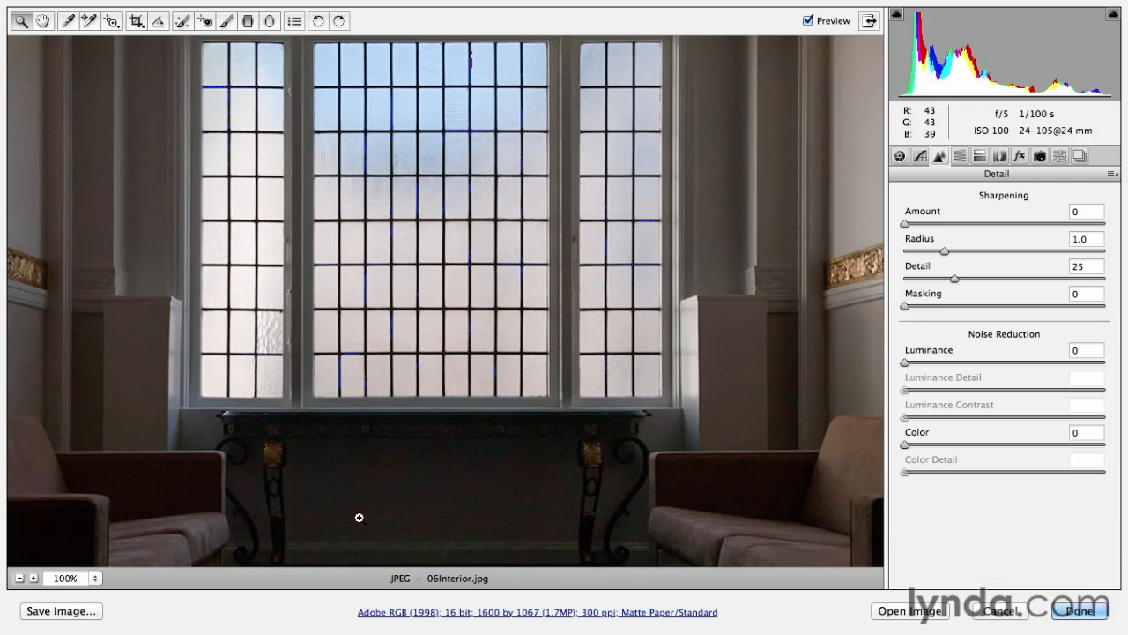
drag(486, 534, 487, 291)
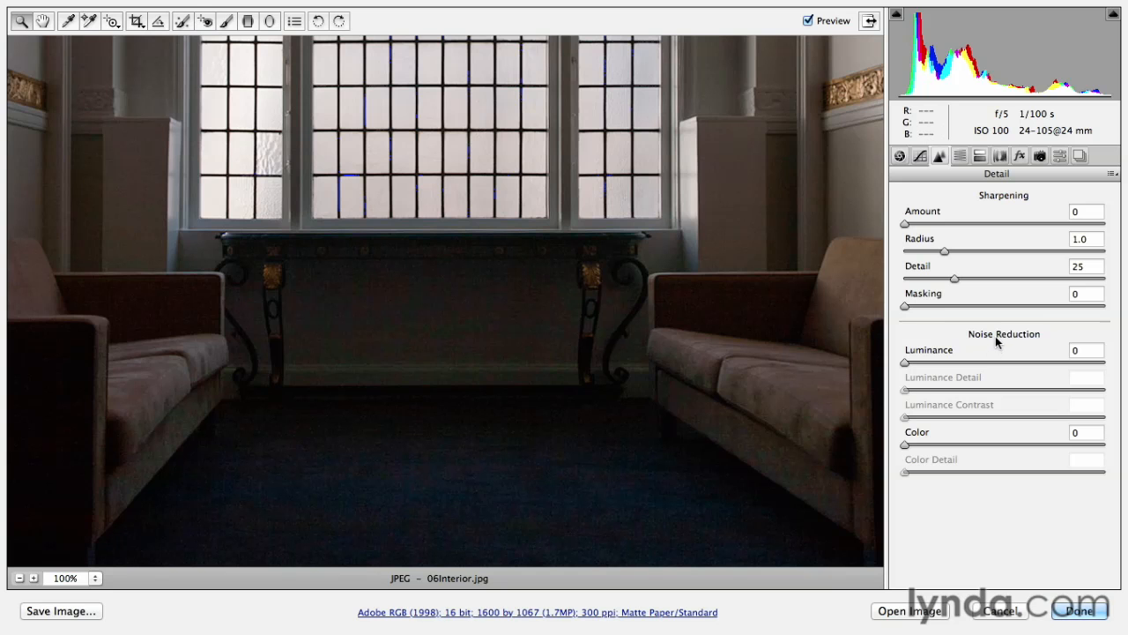
click(905, 445)
drag(905, 445, 980, 447)
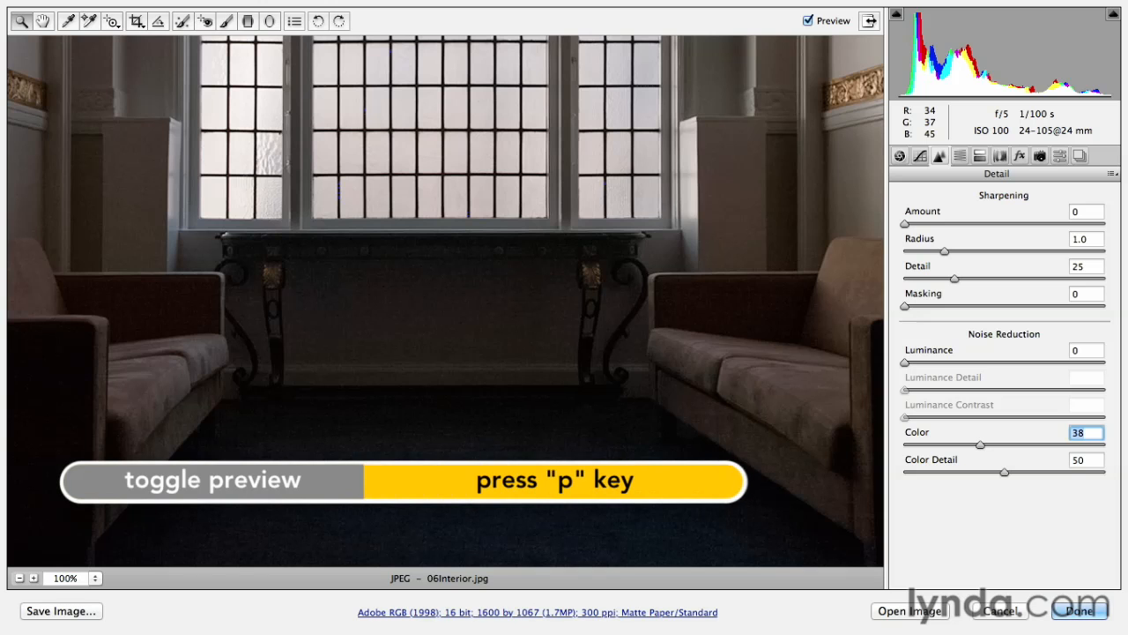
- Compare the photo with and without the color noise reduction and set its Color amount to 17
key(p)
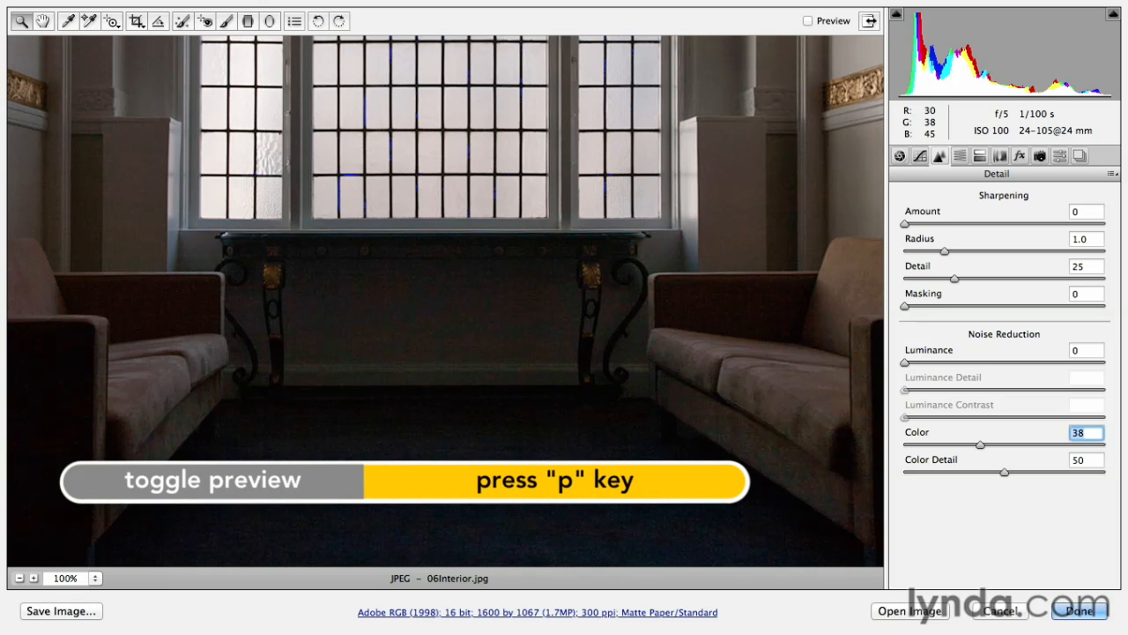
key(p)
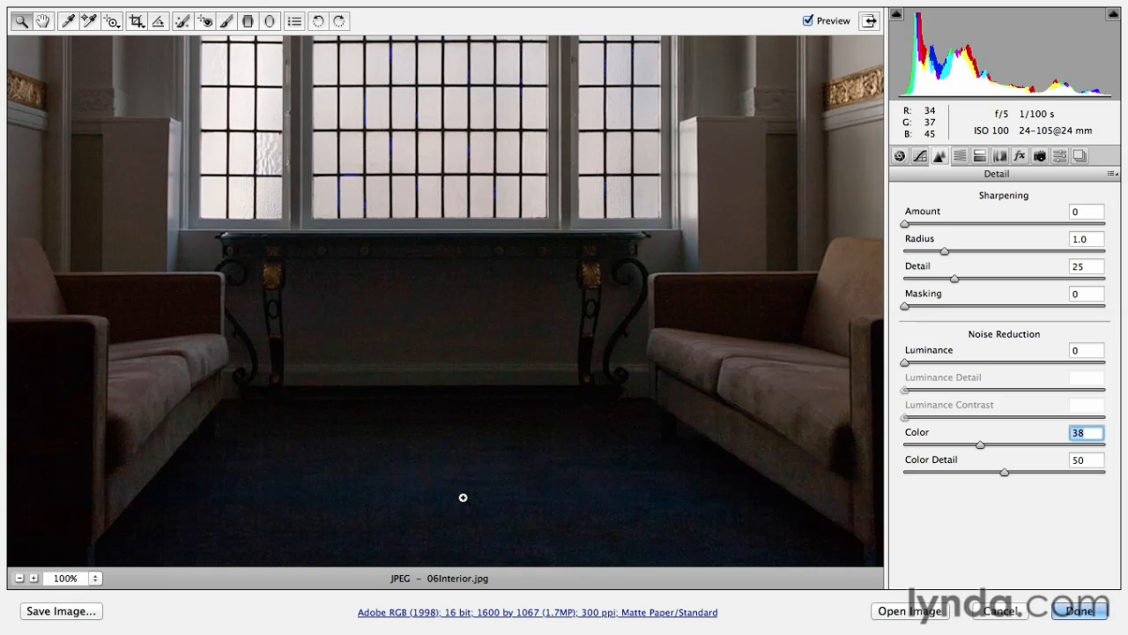
key(p)
key(p)
drag(980, 448, 1054, 447)
drag(1056, 442, 940, 449)
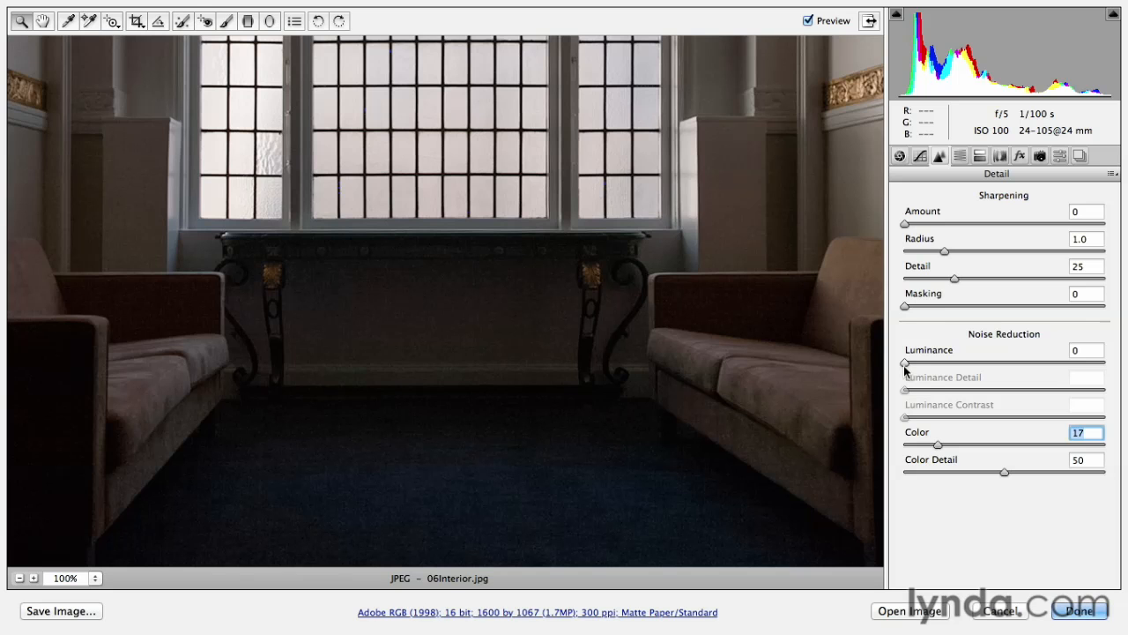
- Try the maximum Luminance noise reduction and settle its amount at 63
drag(904, 365, 1108, 365)
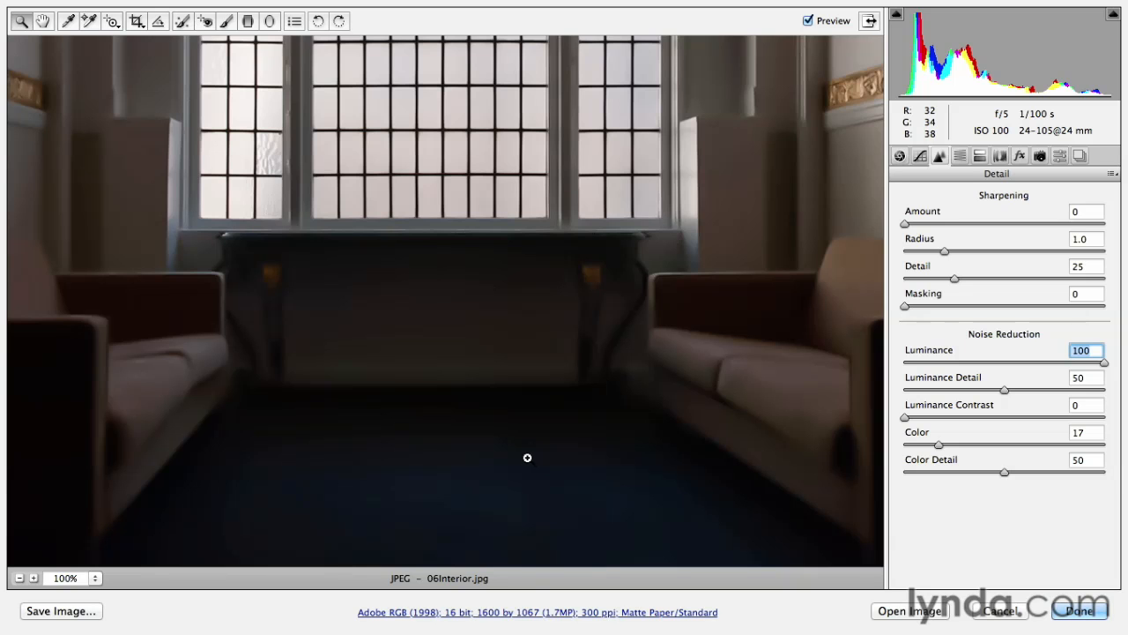
drag(1102, 364, 1001, 364)
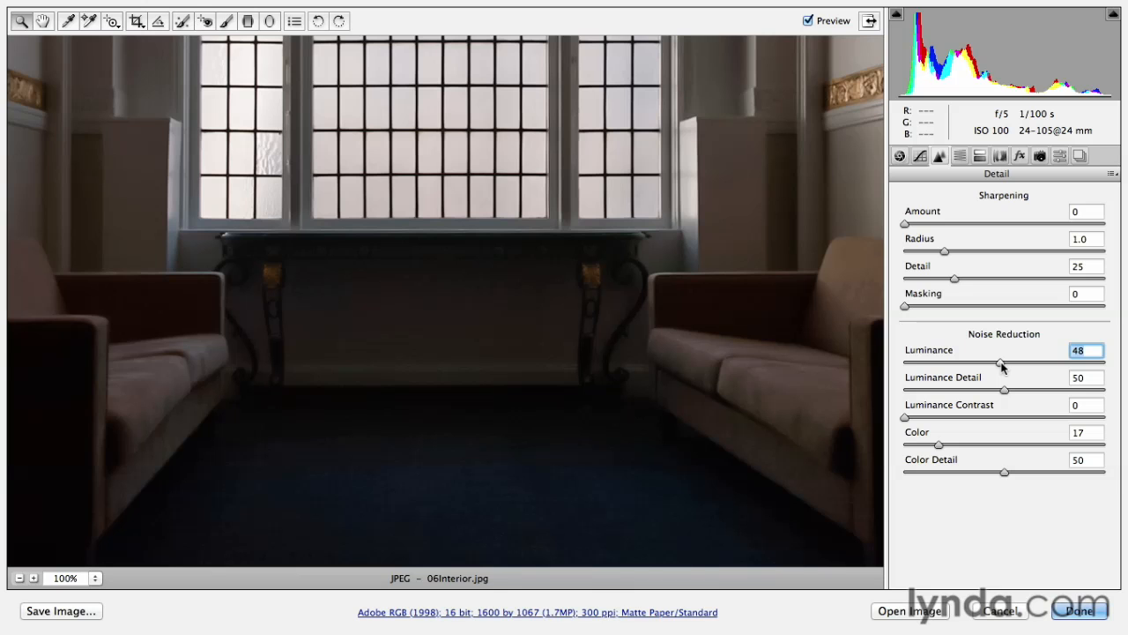
drag(1001, 364, 1034, 369)
- Test Luminance Detail at 0 and 100, and set it to 80
drag(1005, 394, 879, 406)
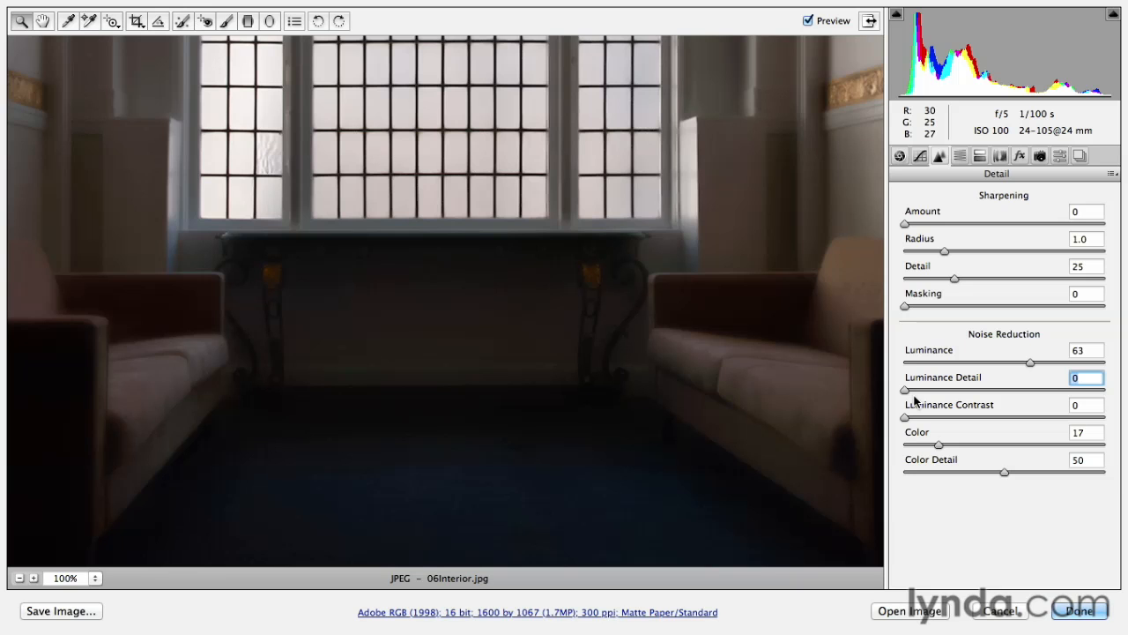
drag(904, 390, 1104, 389)
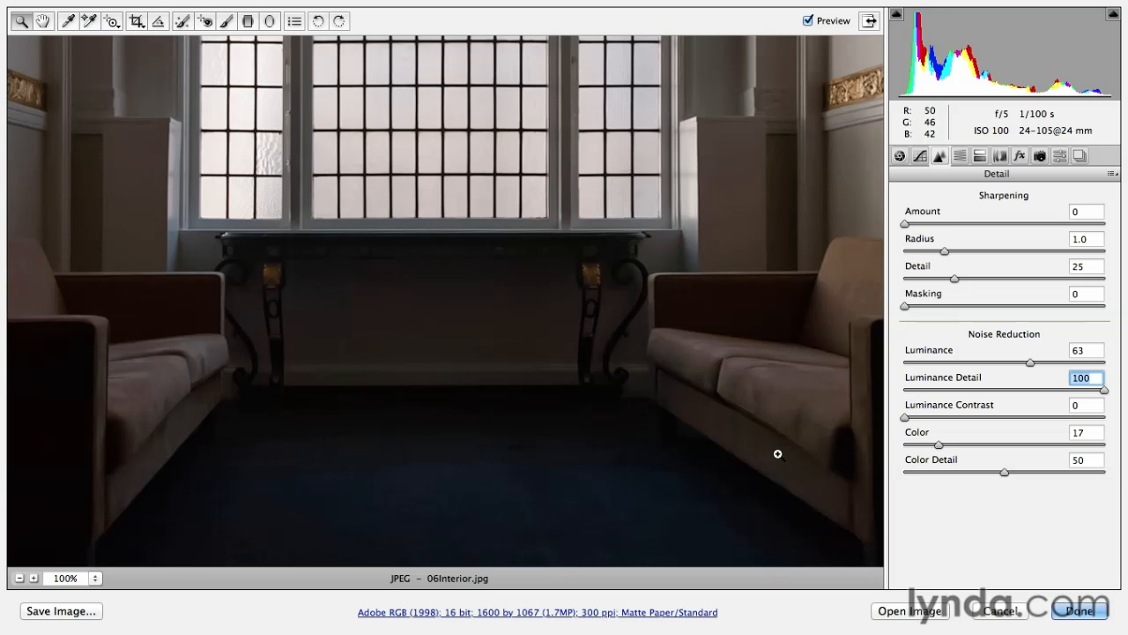
drag(1103, 390, 1061, 396)
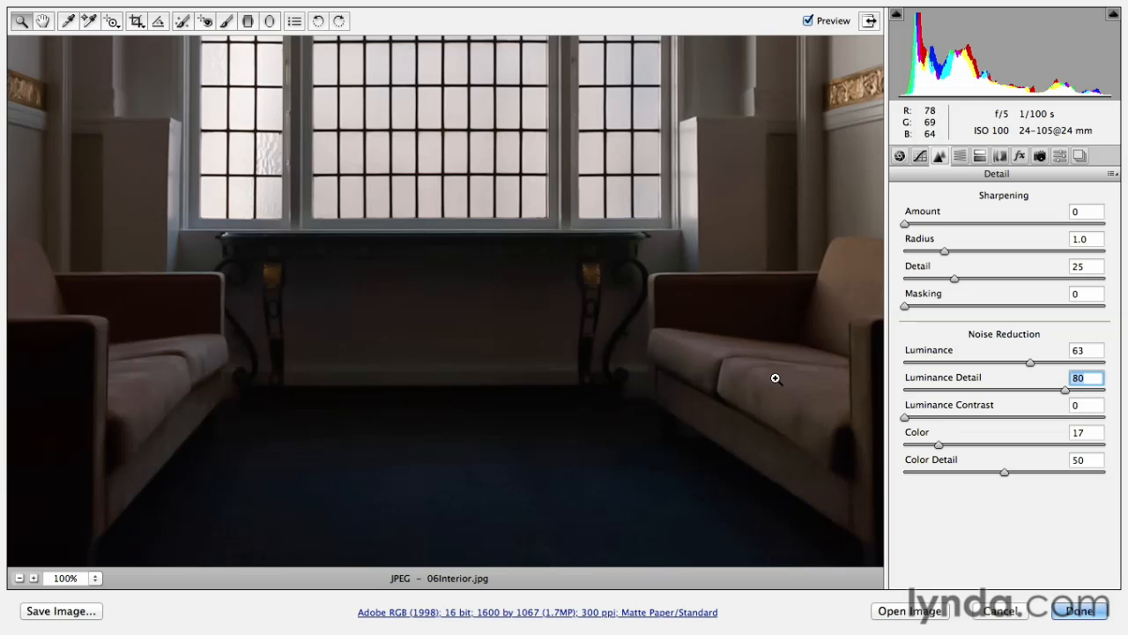
- Try Luminance Contrast at 100, set it to 63, and compare the noise reduction before and after
drag(906, 420, 1117, 426)
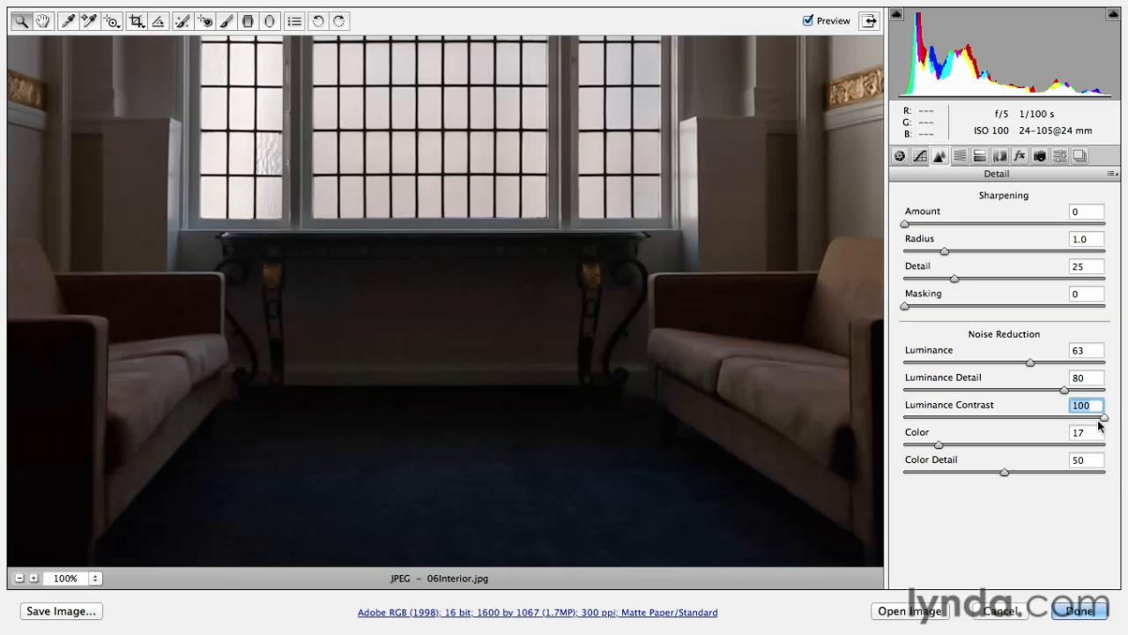
drag(1102, 418, 1031, 421)
key(p)
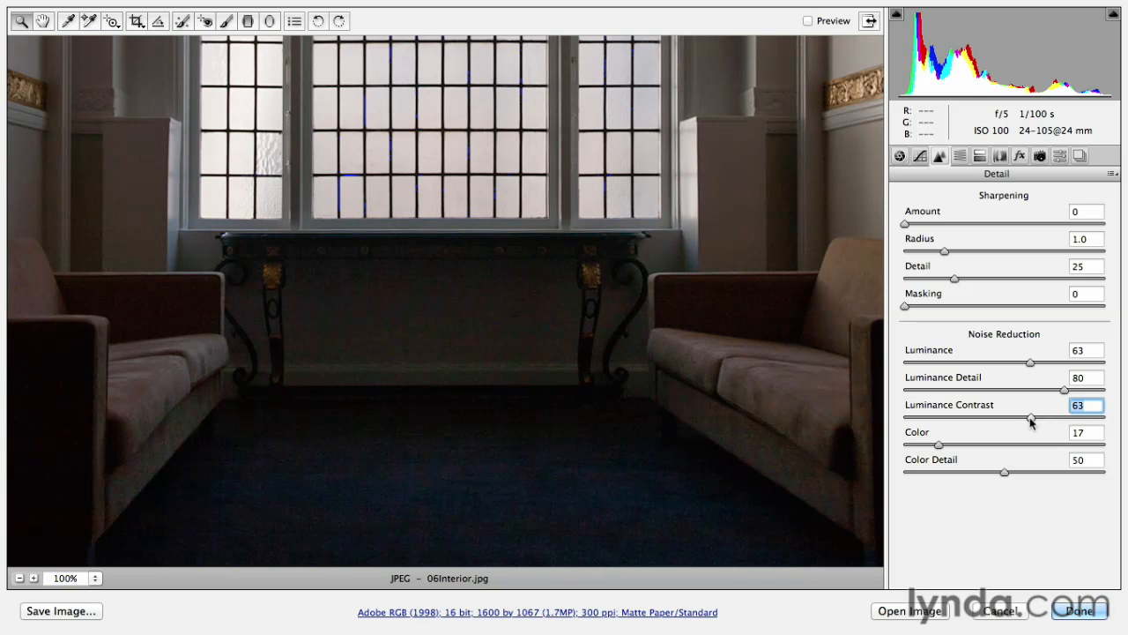
key(p)
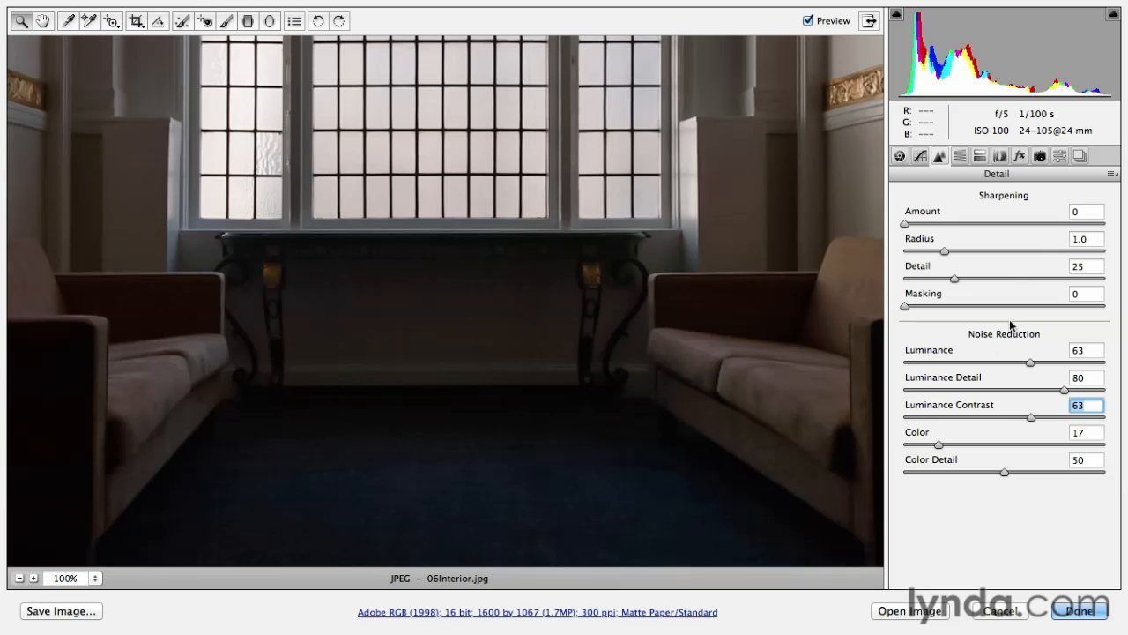
- Compare the original photo with the fully corrected version using all adjustments made so far
click(1060, 157)
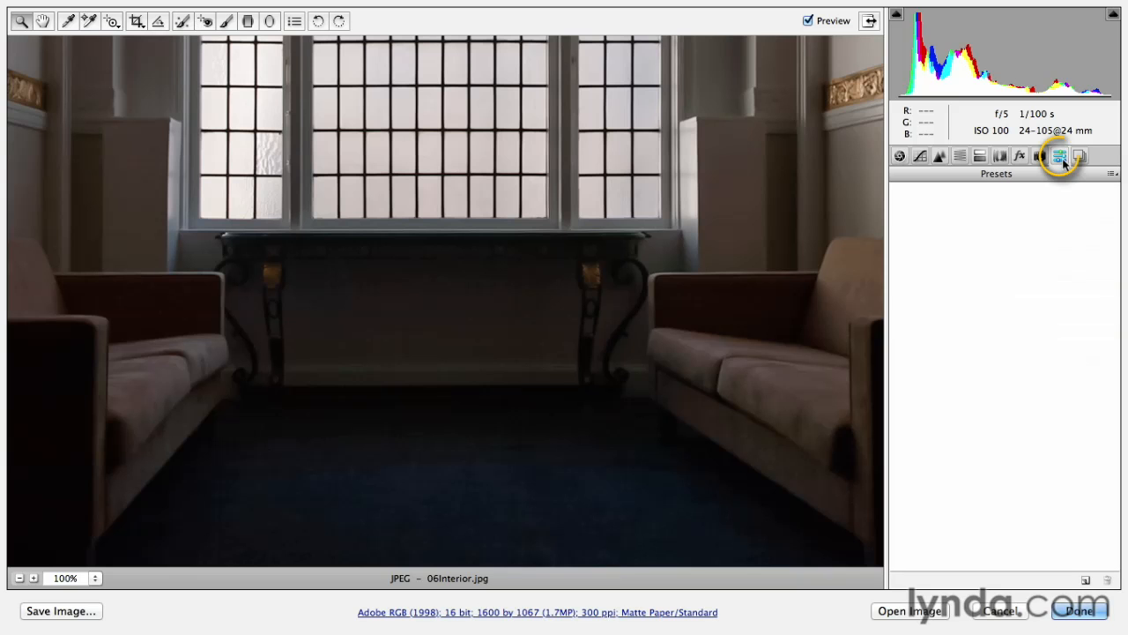
key(p)
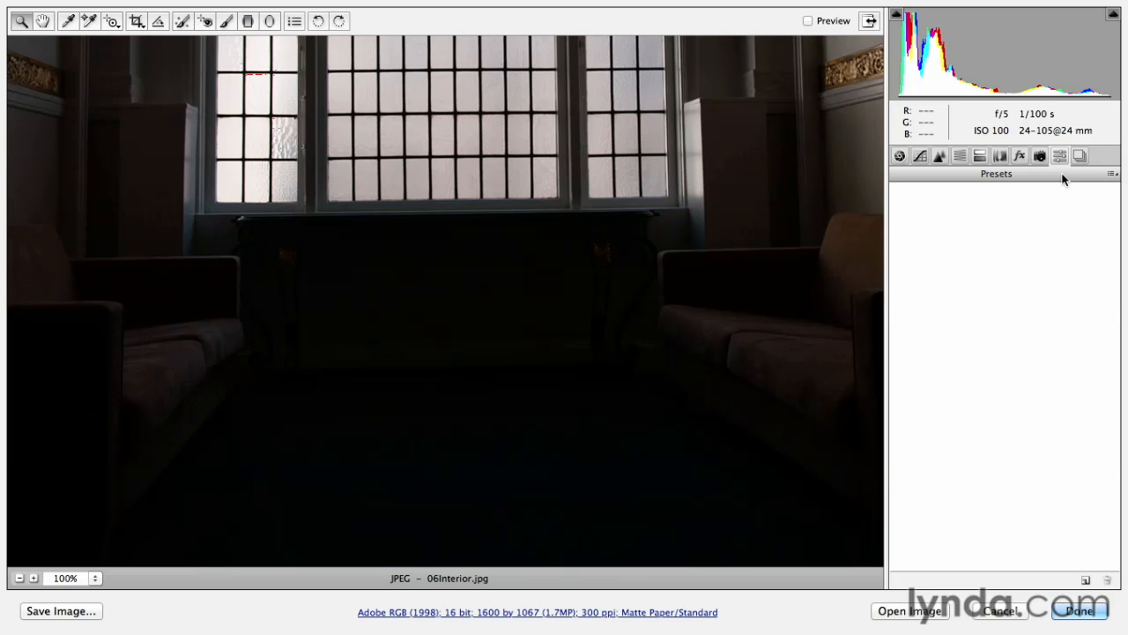
key(p)
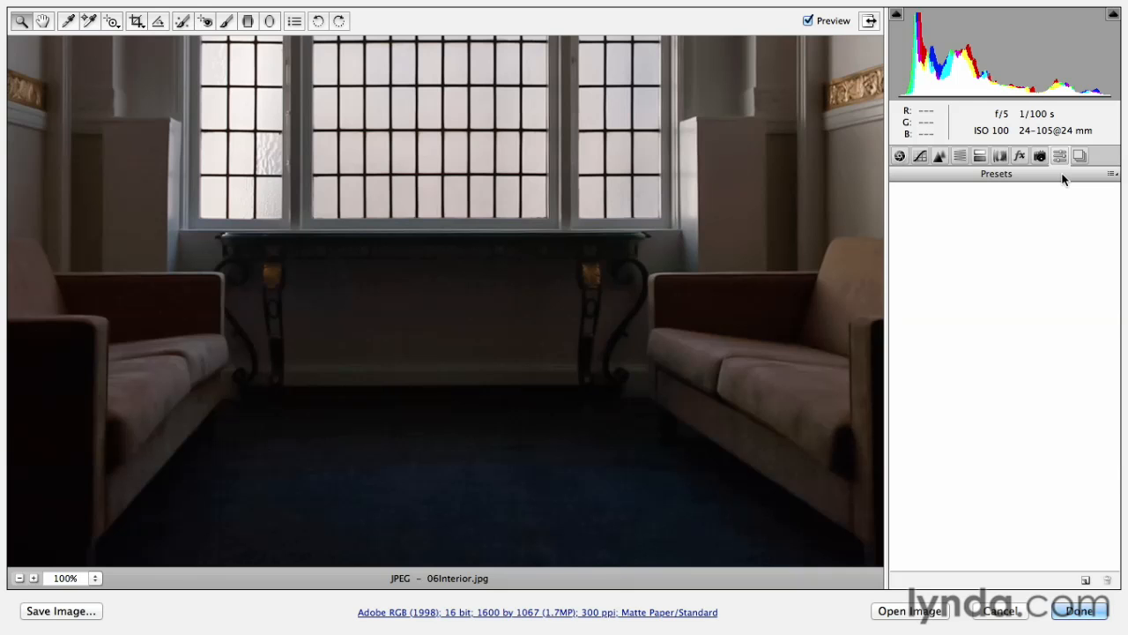
- Set noise reduction Luminance to 35, Luminance Detail to 59 and Luminance Contrast to 36, and finish the raw edit
click(939, 156)
drag(1028, 362, 975, 362)
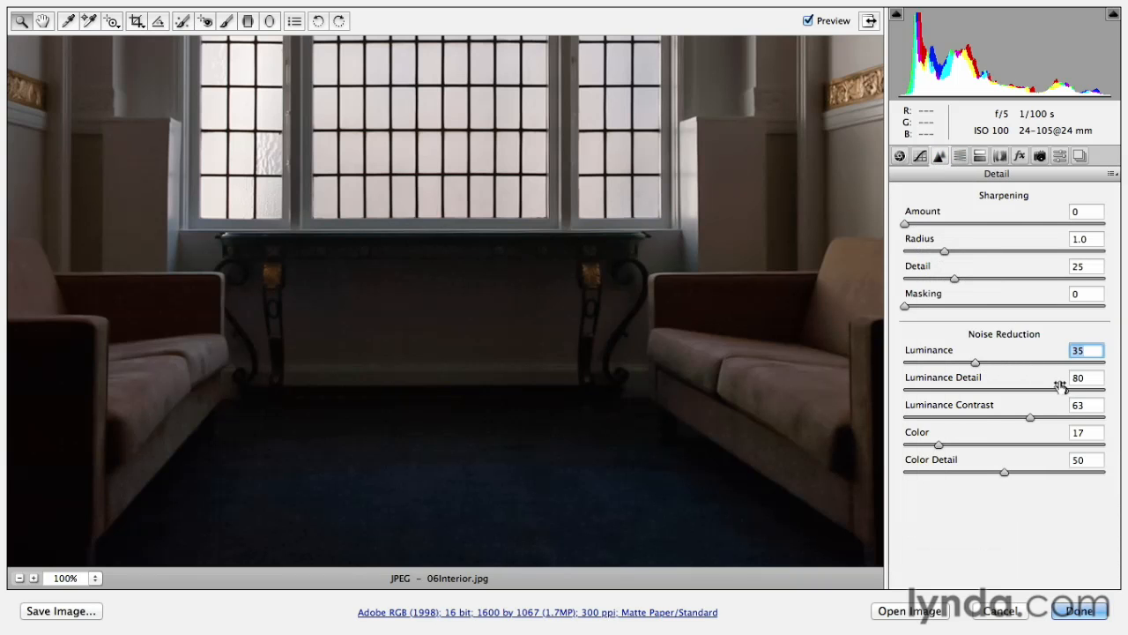
drag(1064, 390, 975, 411)
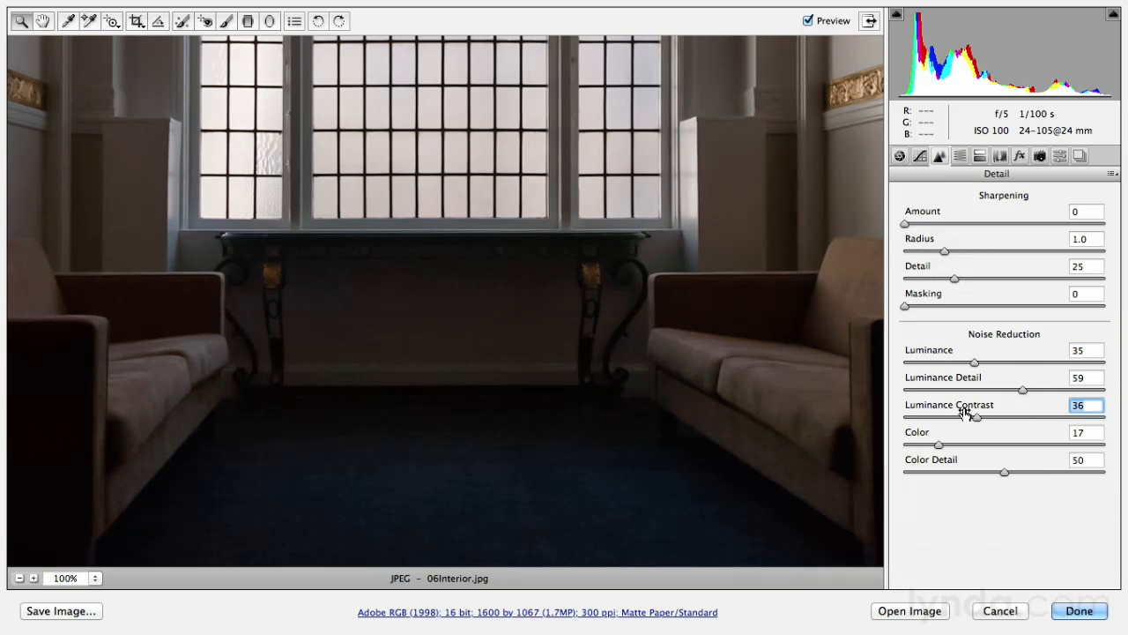
click(1080, 612)
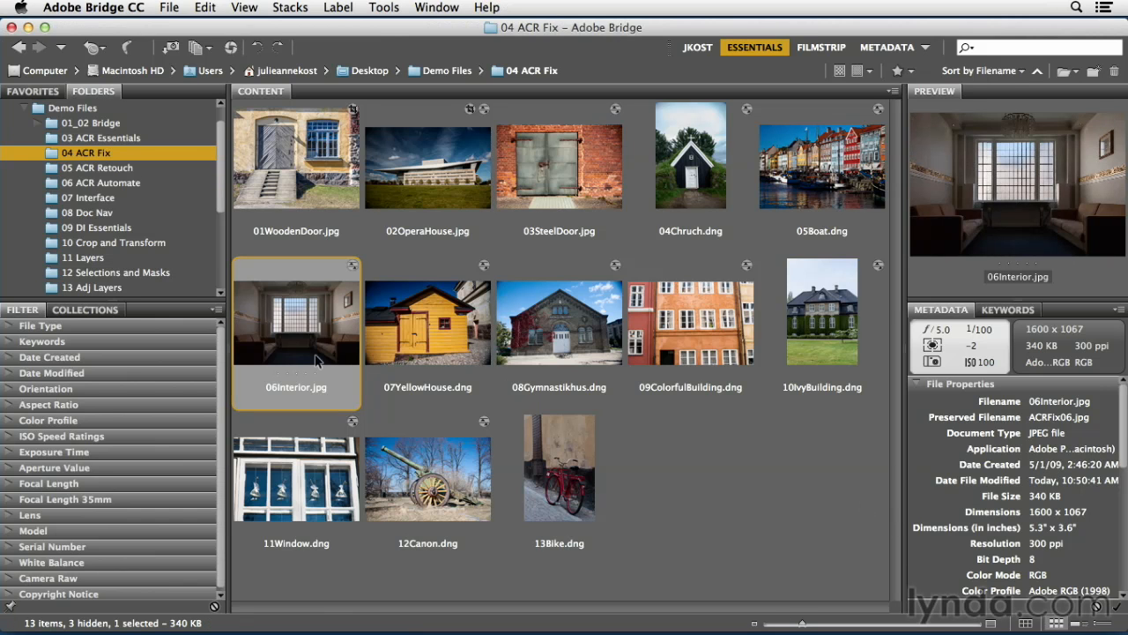